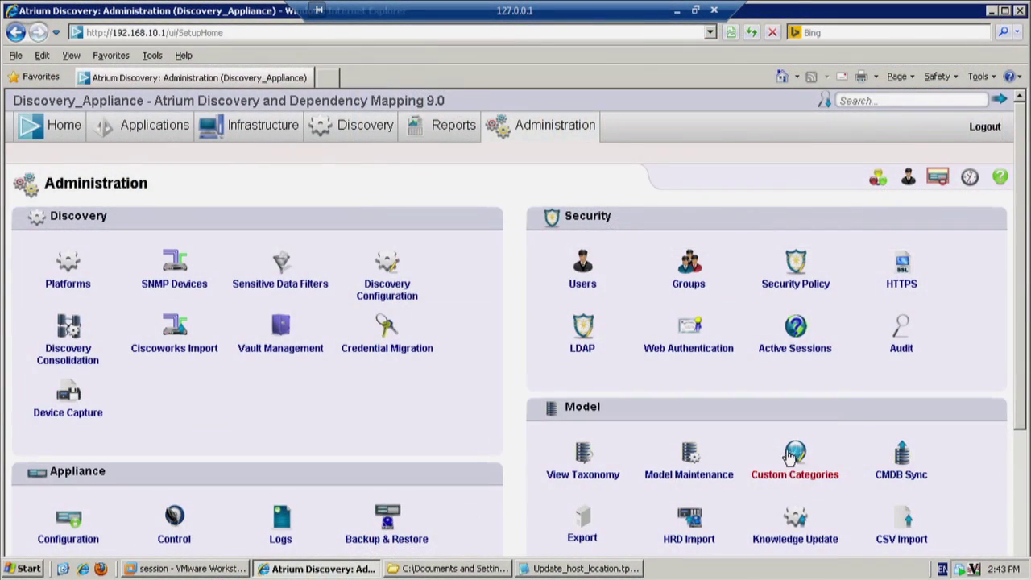
- Open the Custom Categories page under Model in the Administration area
{"action": "left_click", "coordinate": [793, 456]}
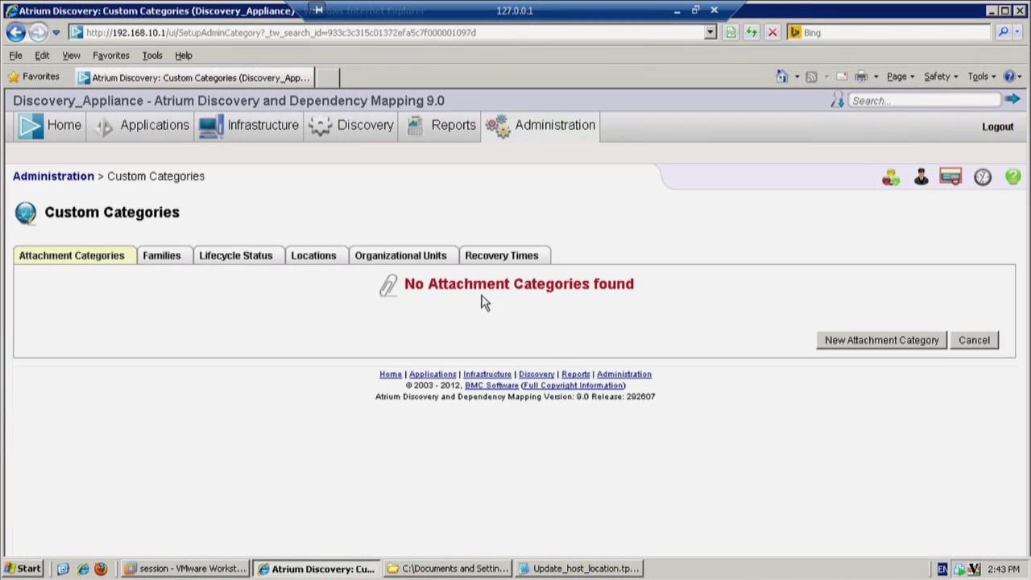
- Show the Locations tab listing 10 locations, including London DC 1 and London DC 2
{"action": "left_click", "coordinate": [323, 264]}
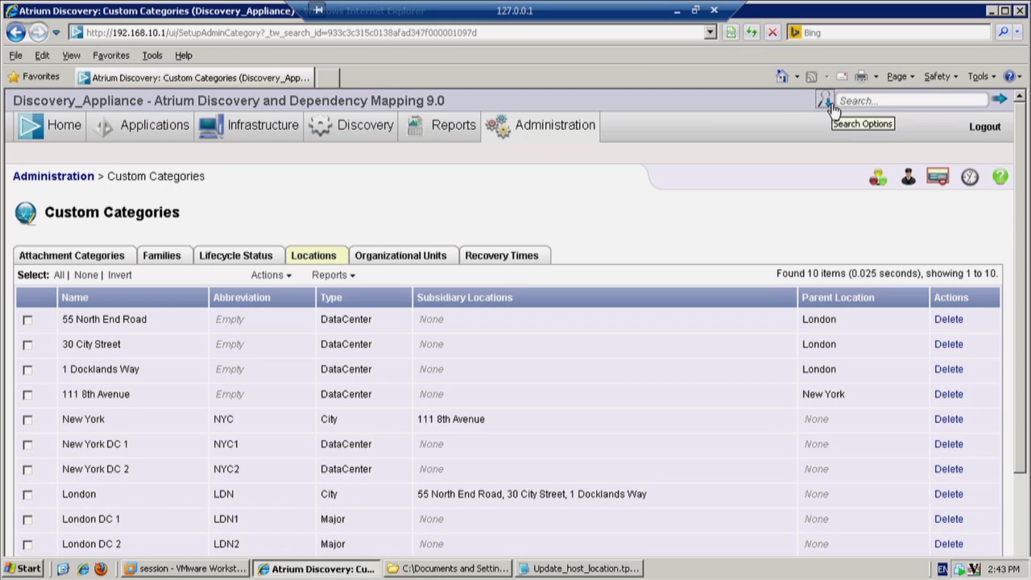
{"action": "left_click", "coordinate": [829, 105]}
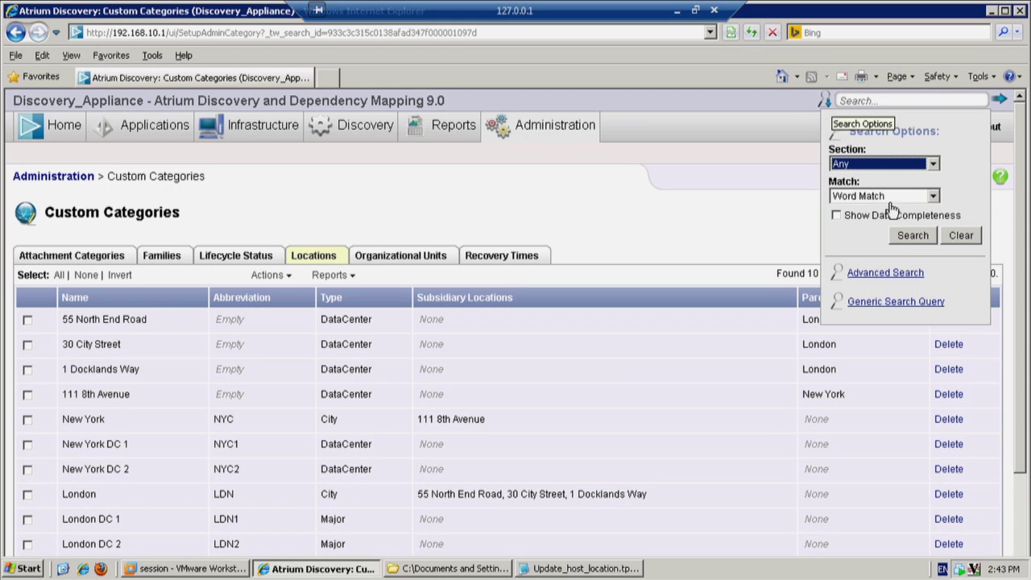
- Load the generic query: search Host where name matches '^lon1' or name matches '^lon2'
{"action": "left_click", "coordinate": [878, 303]}
{"action": "scroll", "coordinate": [445, 338], "scroll_direction": "down", "scroll_amount": 5}
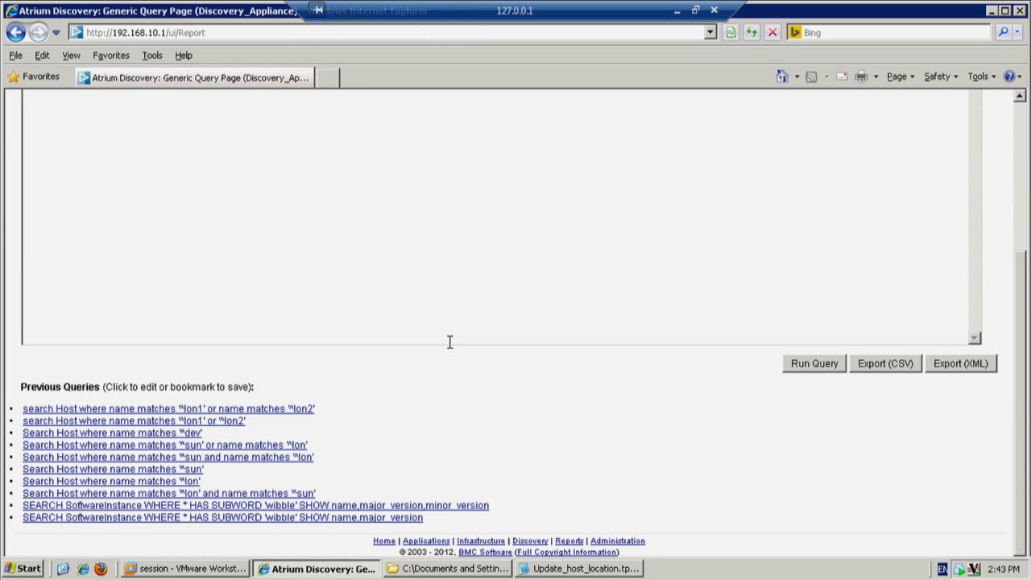
{"action": "left_click", "coordinate": [271, 409]}
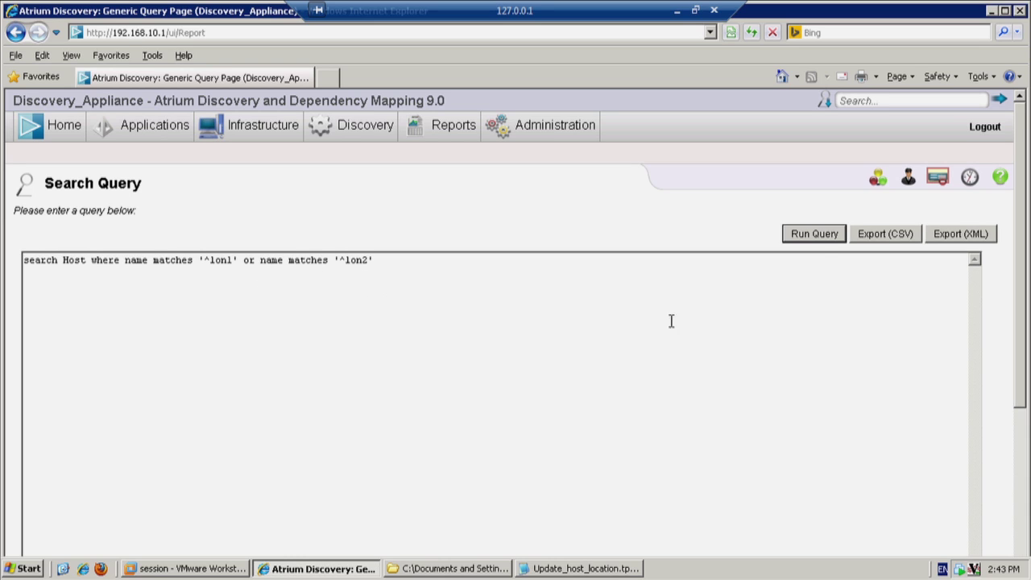
- Run the lon1/lon2 host query, filter Name to lon2u4103web, and minimize the browser
{"action": "left_click", "coordinate": [814, 234]}
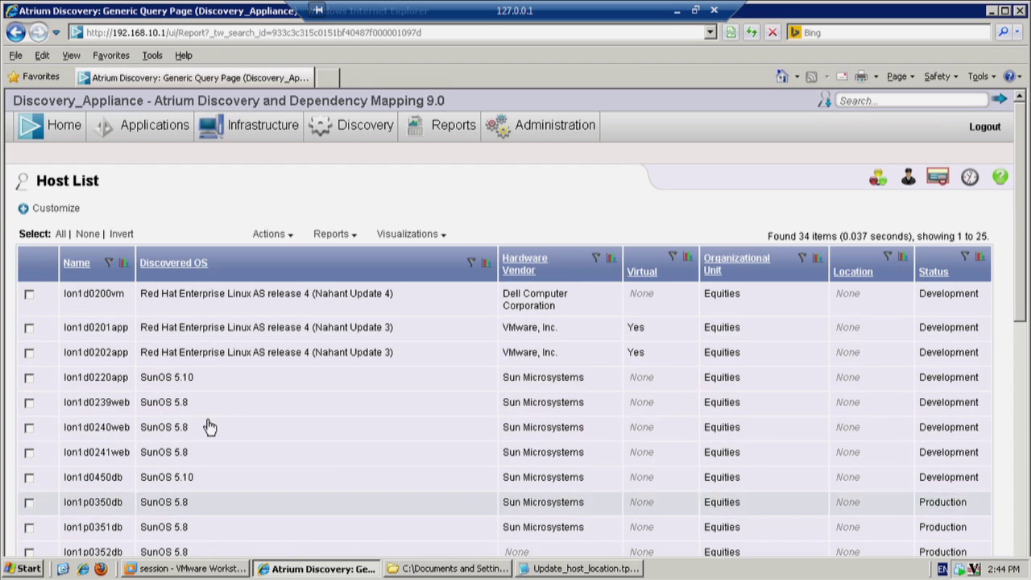
{"action": "left_click", "coordinate": [111, 265]}
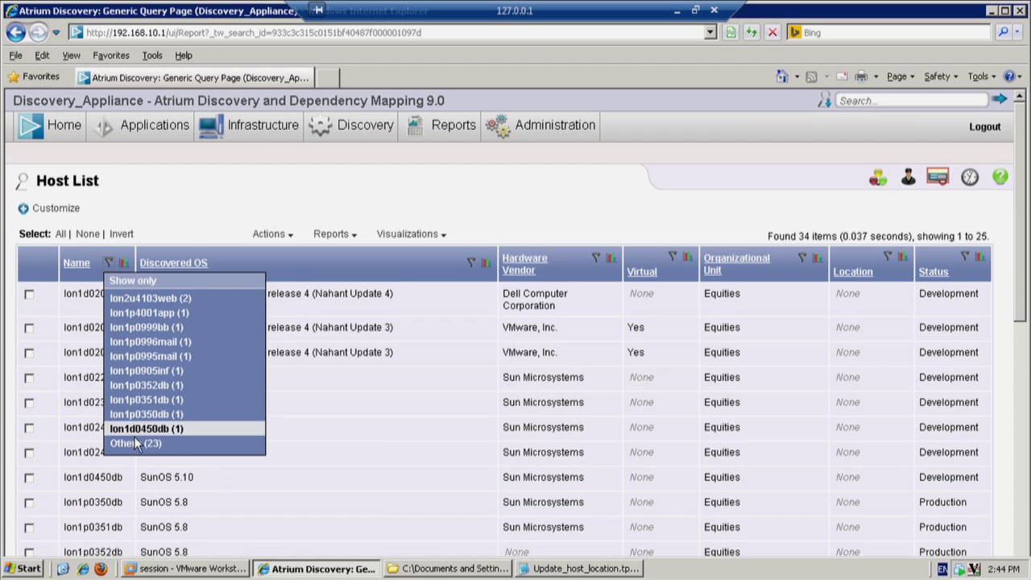
{"action": "left_click", "coordinate": [153, 300]}
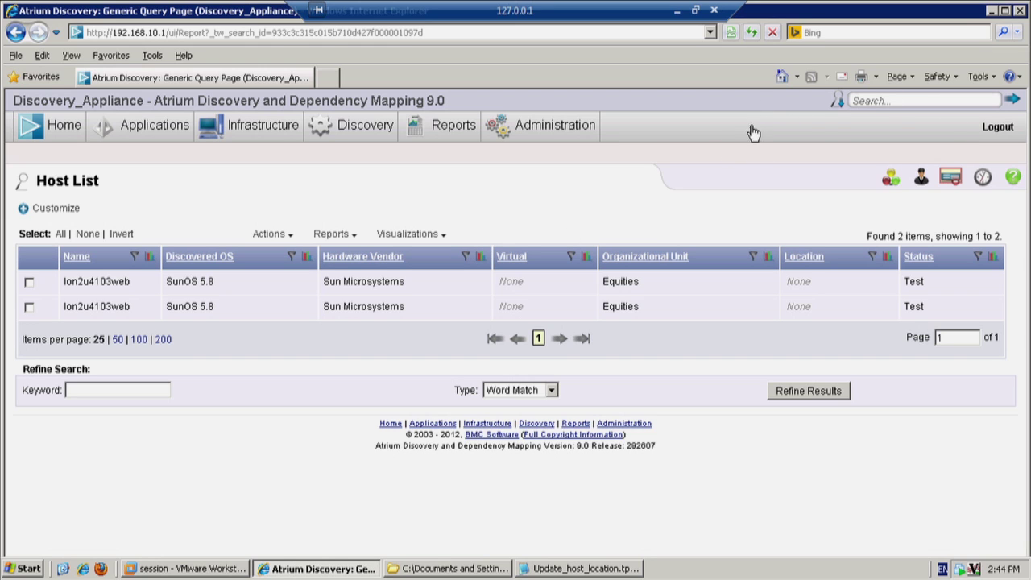
{"action": "left_click", "coordinate": [992, 10]}
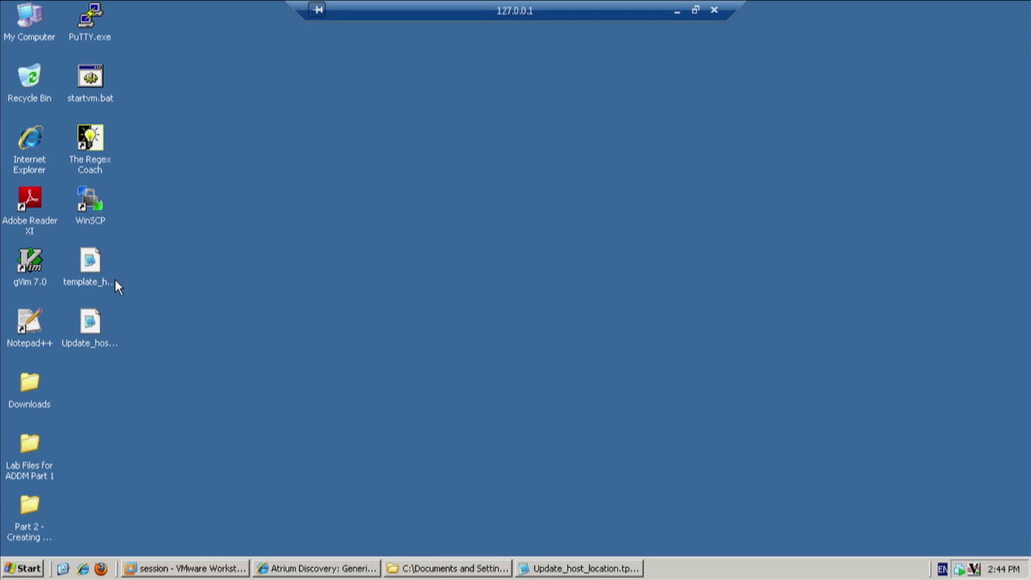
- Open Update_host_location.tpl in Notepad and review its LocationIdToName table for lon1 and lon2
{"action": "double_click", "coordinate": [91, 322]}
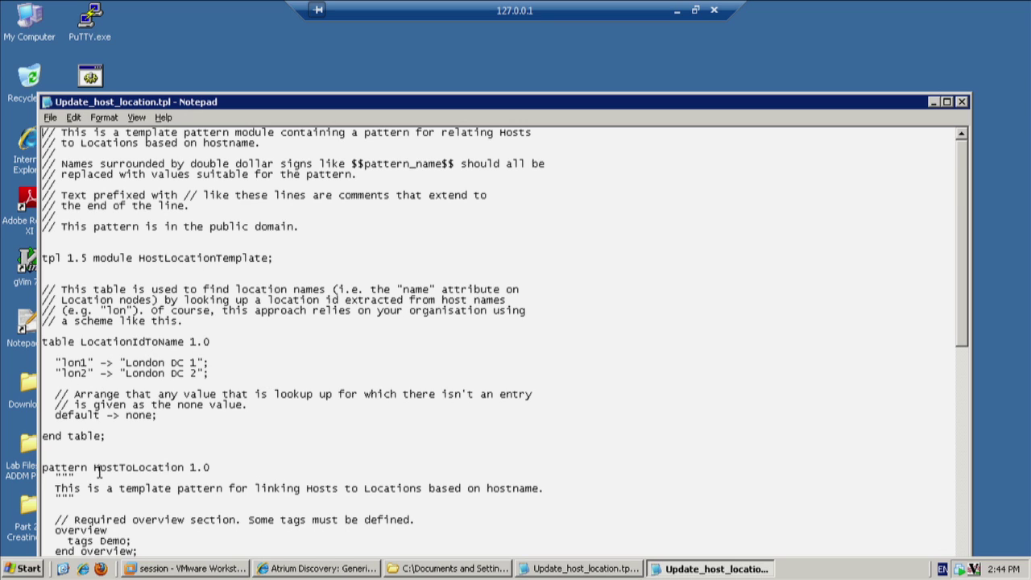
{"action": "scroll", "coordinate": [101, 462], "scroll_direction": "down", "scroll_amount": 3}
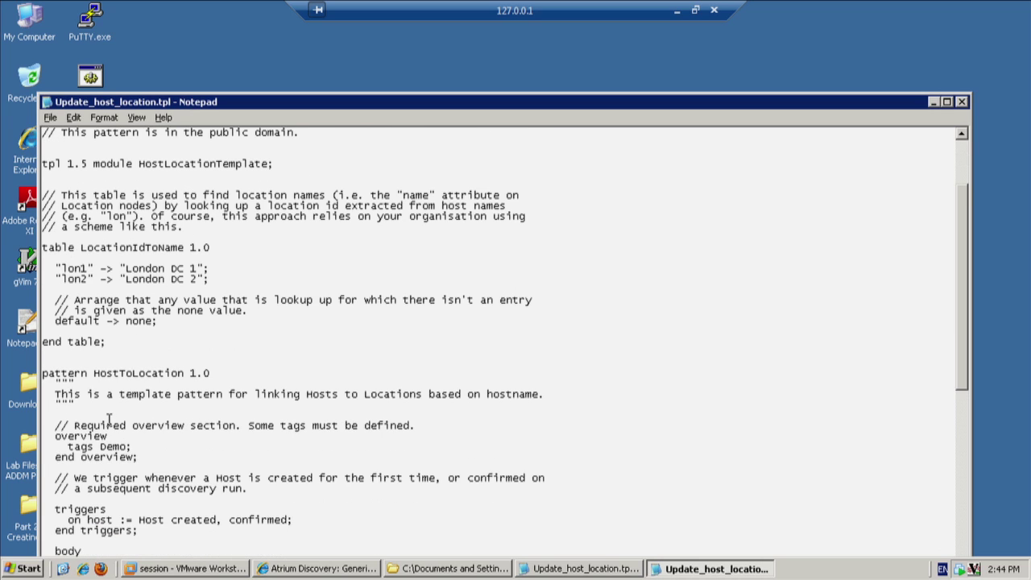
{"action": "scroll", "coordinate": [102, 416], "scroll_direction": "down", "scroll_amount": 1}
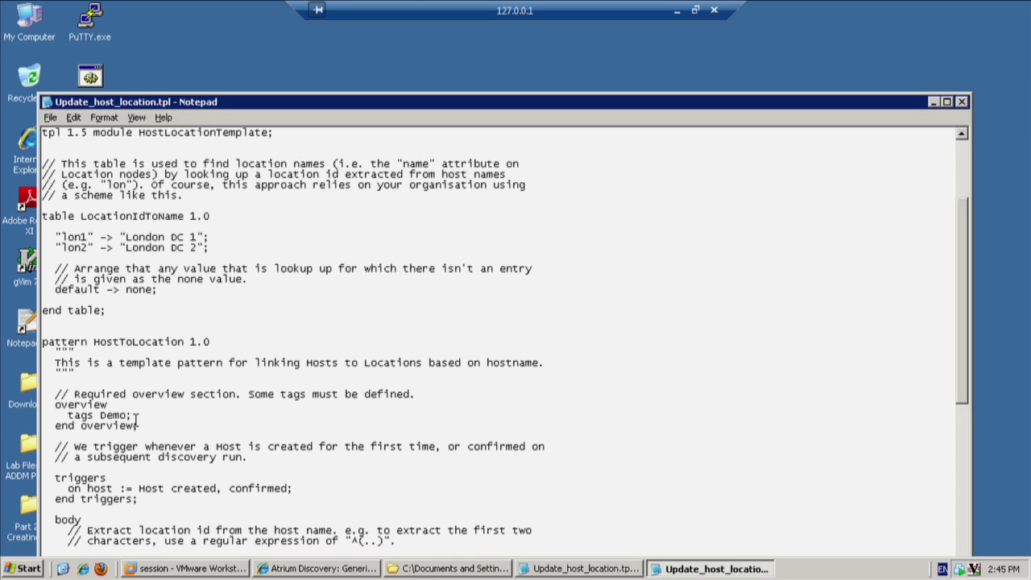
{"action": "scroll", "coordinate": [187, 421], "scroll_direction": "down", "scroll_amount": 2}
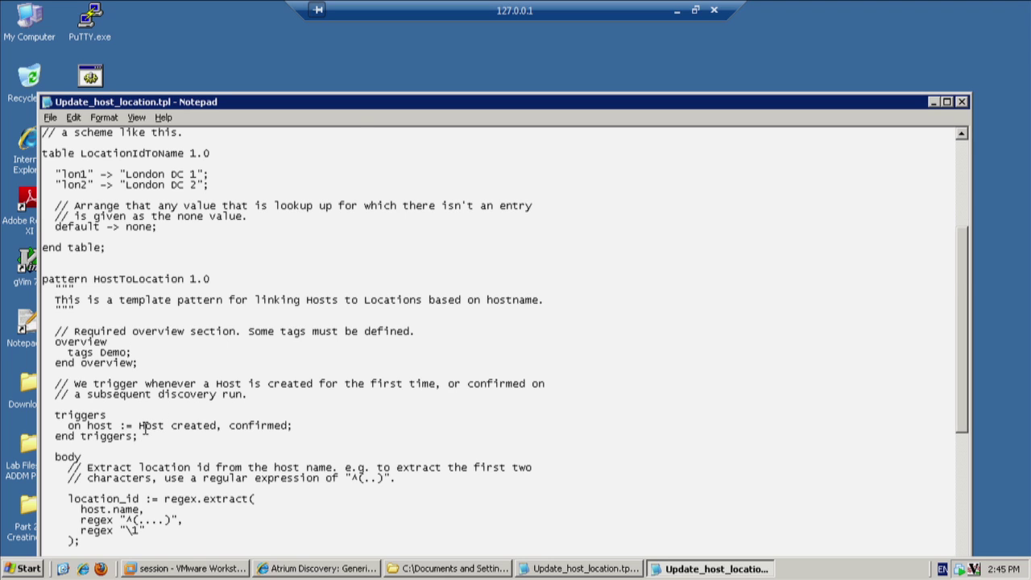
- Scroll to the regex line that extracts the location id, then open Notepad's File menu
{"action": "scroll", "coordinate": [142, 427], "scroll_direction": "down", "scroll_amount": 2}
{"action": "scroll", "coordinate": [128, 393], "scroll_direction": "down", "scroll_amount": 2}
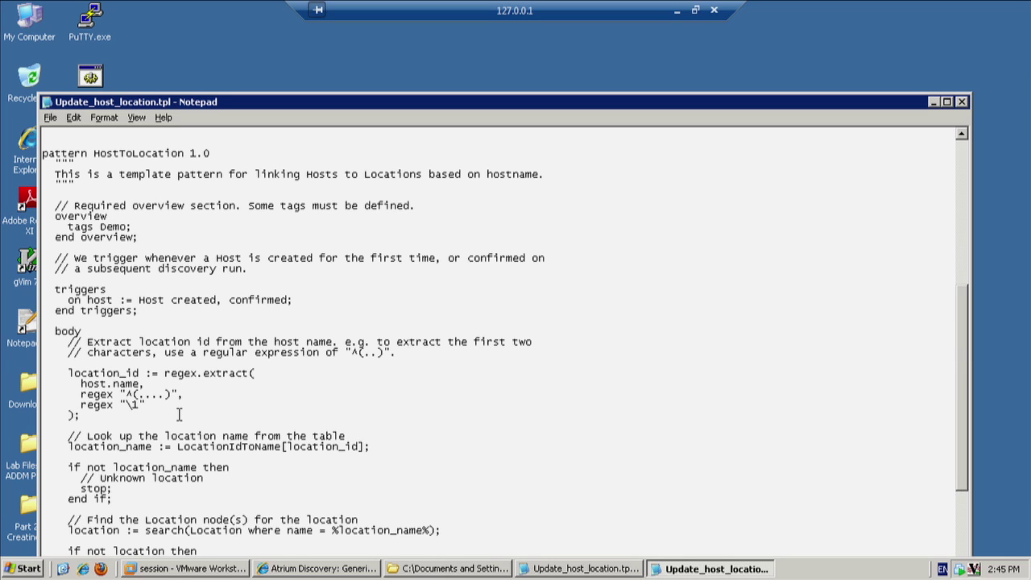
{"action": "left_click", "coordinate": [118, 406]}
{"action": "left_click", "coordinate": [50, 118]}
- Close Notepad and go to Discovery > Pattern Management in Atrium Discovery
{"action": "left_click", "coordinate": [63, 230]}
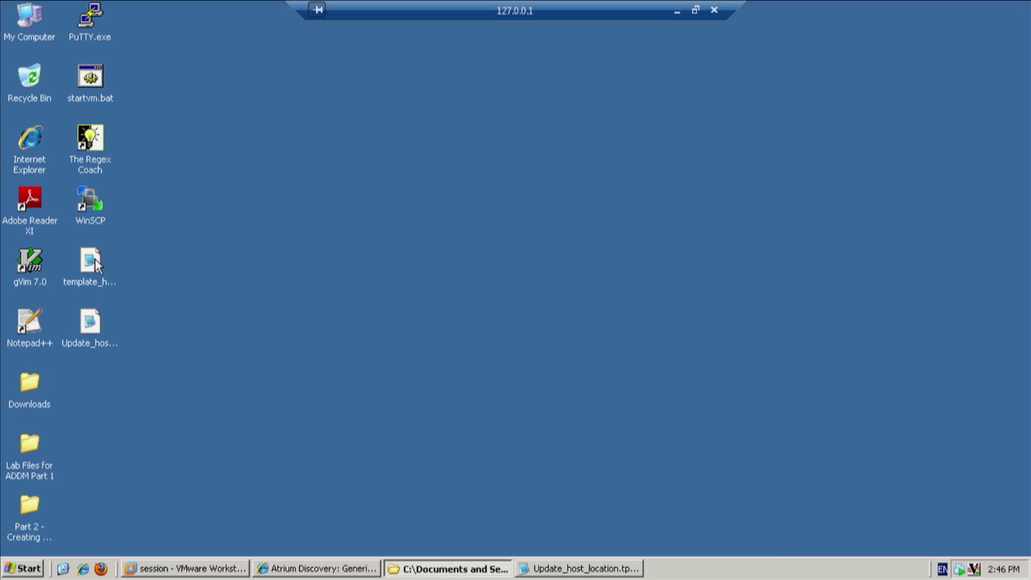
{"action": "left_click", "coordinate": [304, 569]}
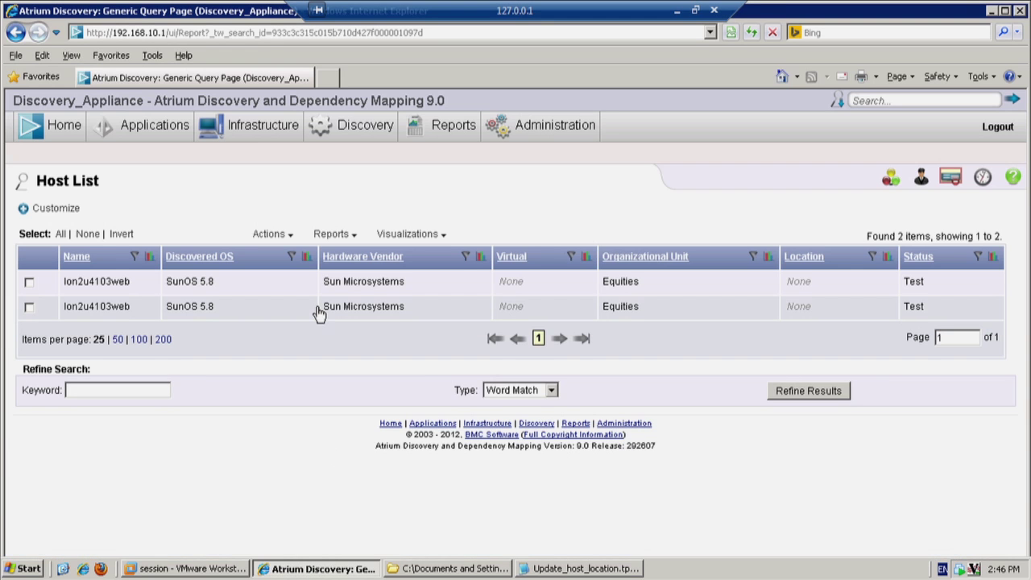
{"action": "left_click", "coordinate": [361, 129]}
{"action": "left_click", "coordinate": [172, 155]}
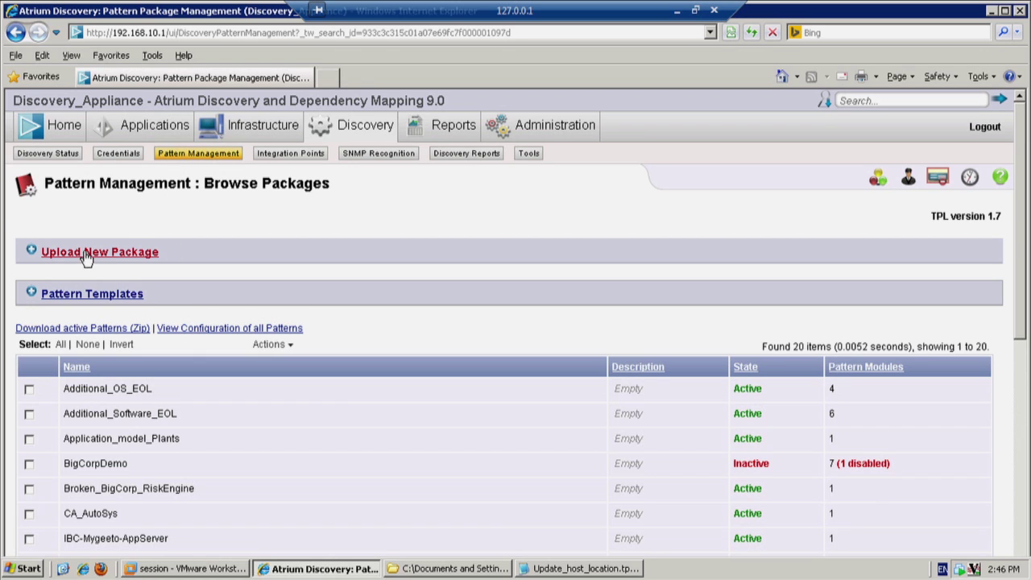
- Upload Update_host_location.tpl from the Desktop as a new pattern package
{"action": "left_click", "coordinate": [91, 253]}
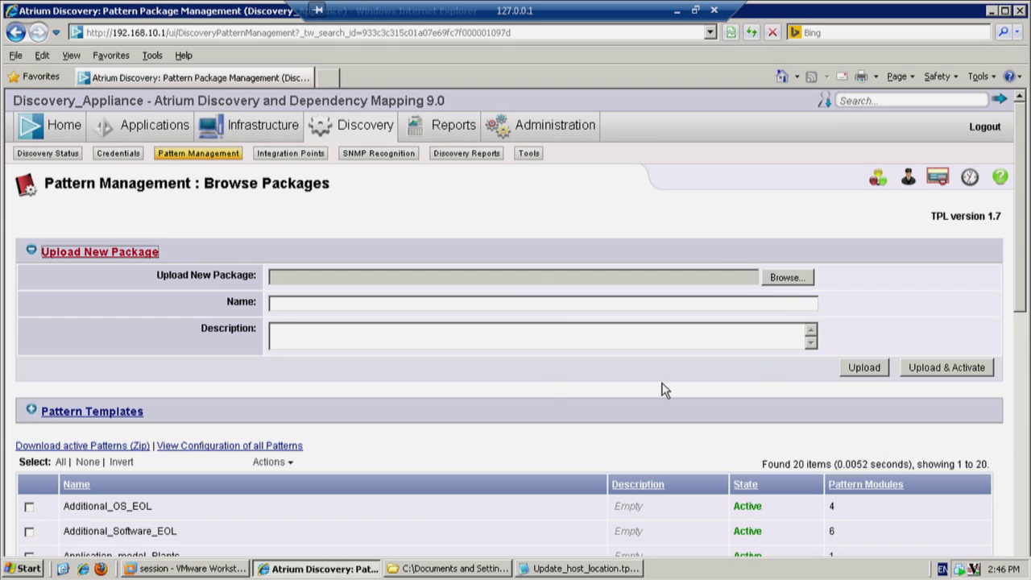
{"action": "left_click", "coordinate": [785, 278]}
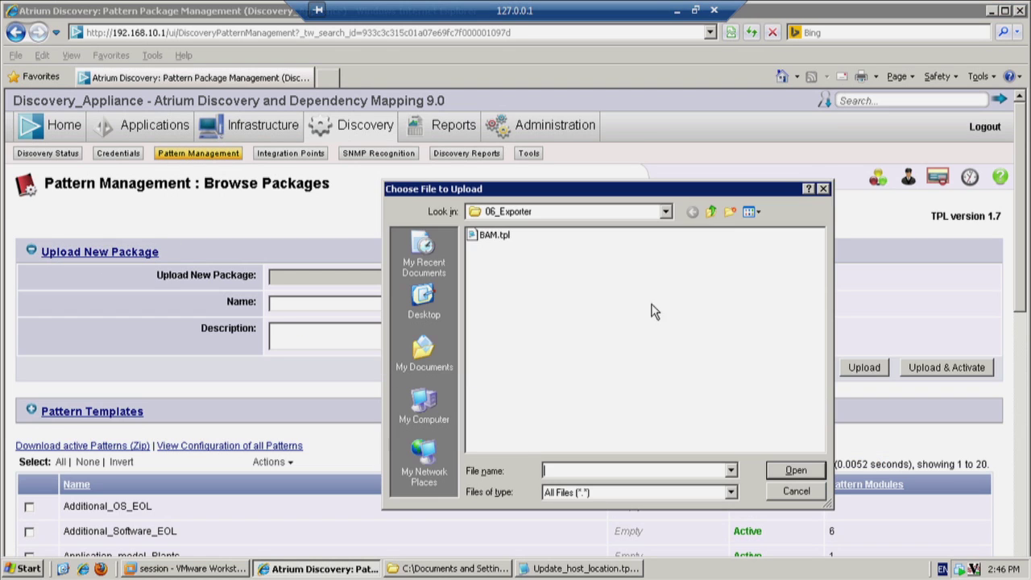
{"action": "left_click", "coordinate": [712, 212]}
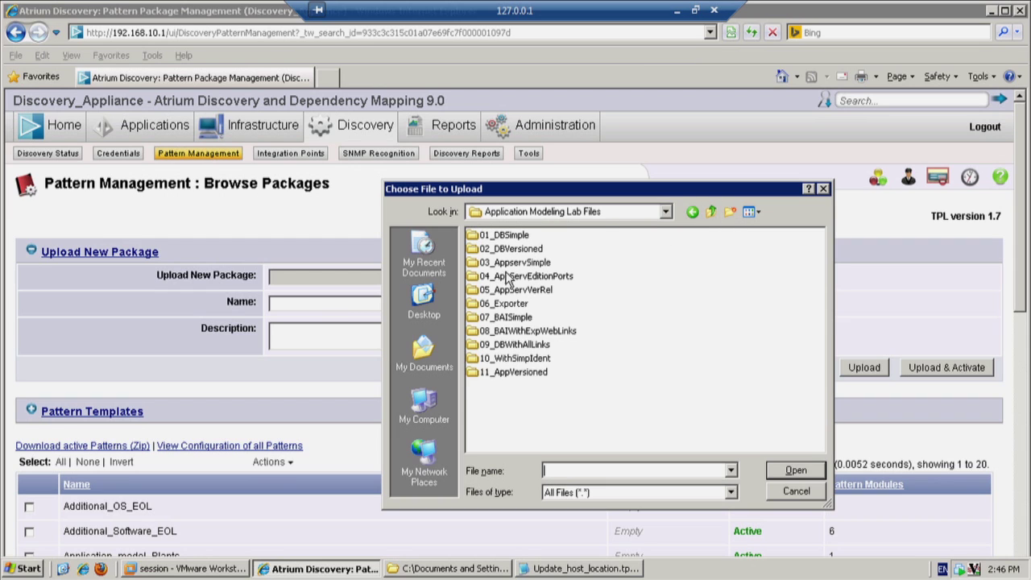
{"action": "left_click", "coordinate": [425, 302]}
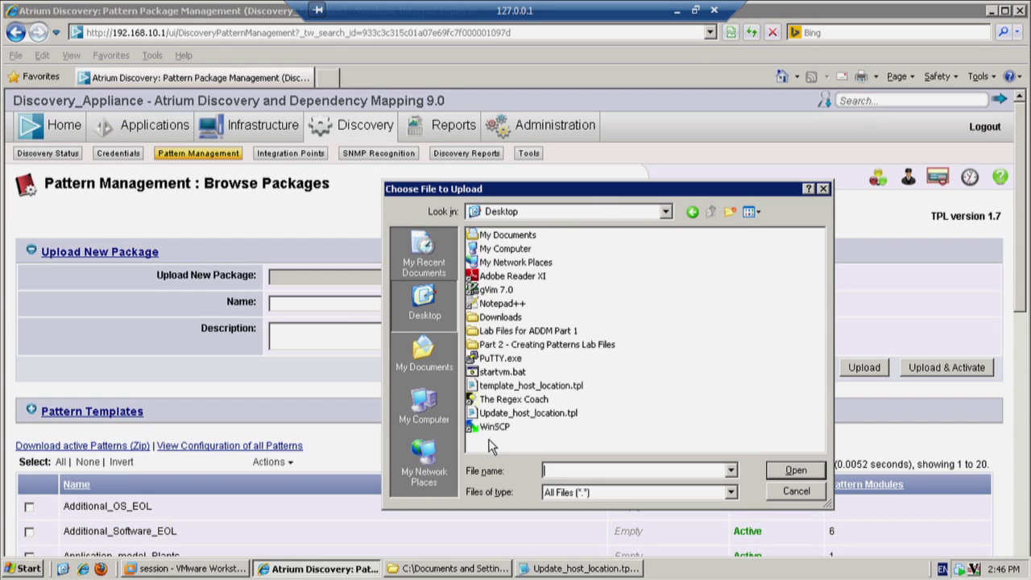
{"action": "left_click", "coordinate": [544, 415]}
{"action": "left_click", "coordinate": [795, 471]}
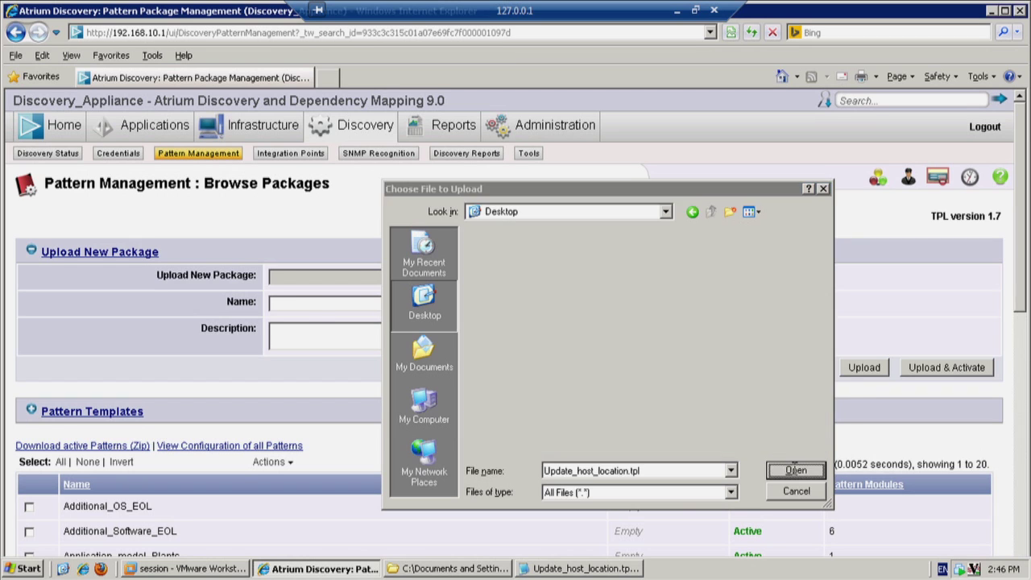
{"action": "left_click", "coordinate": [862, 368]}
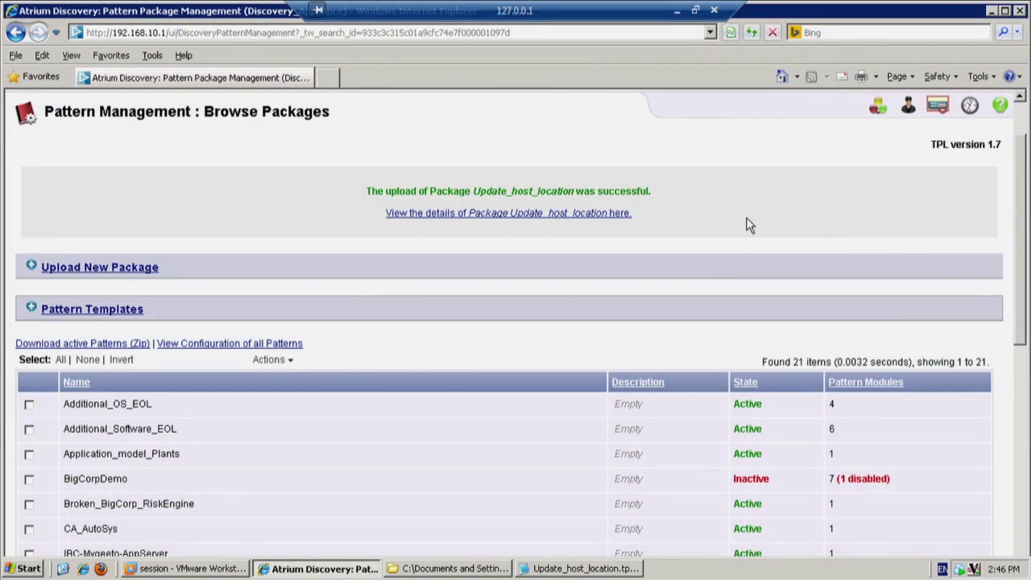
- Find the inactive Update_host_location package in the list and tick its checkbox
{"action": "scroll", "coordinate": [746, 225], "scroll_direction": "up", "scroll_amount": 2}
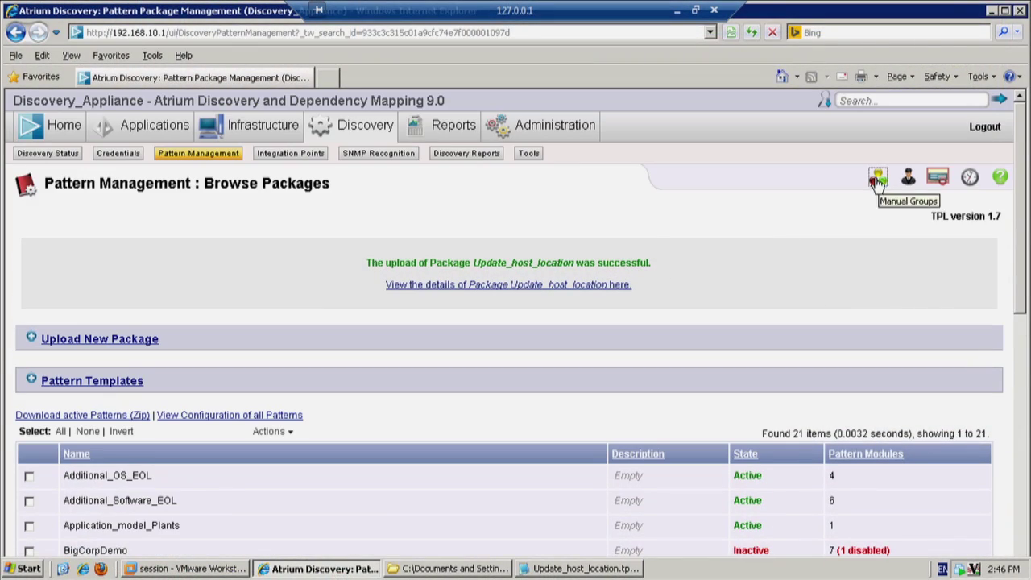
{"action": "left_click", "coordinate": [879, 177]}
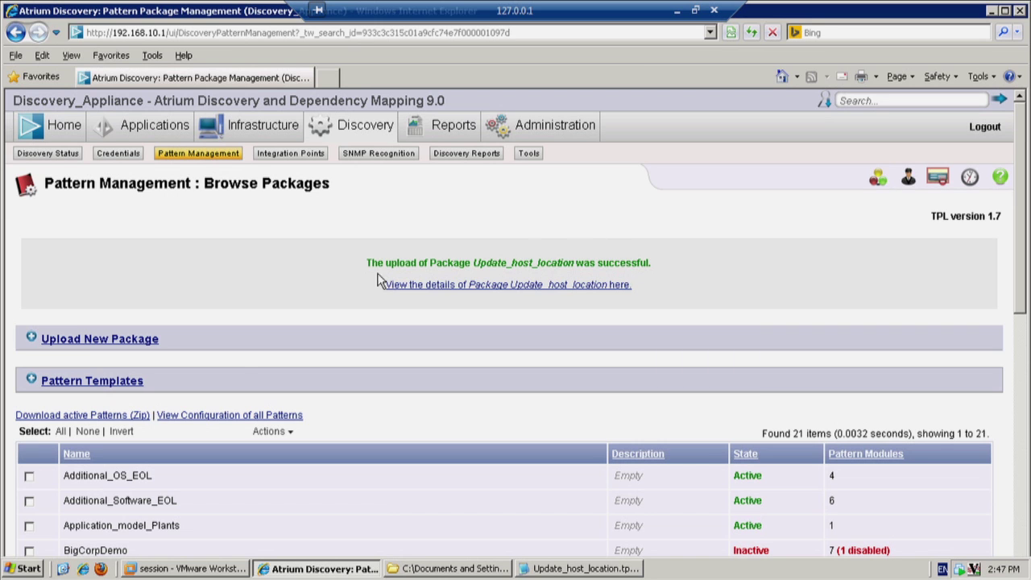
{"action": "scroll", "coordinate": [226, 439], "scroll_direction": "down", "scroll_amount": 3}
{"action": "scroll", "coordinate": [221, 435], "scroll_direction": "down", "scroll_amount": 2}
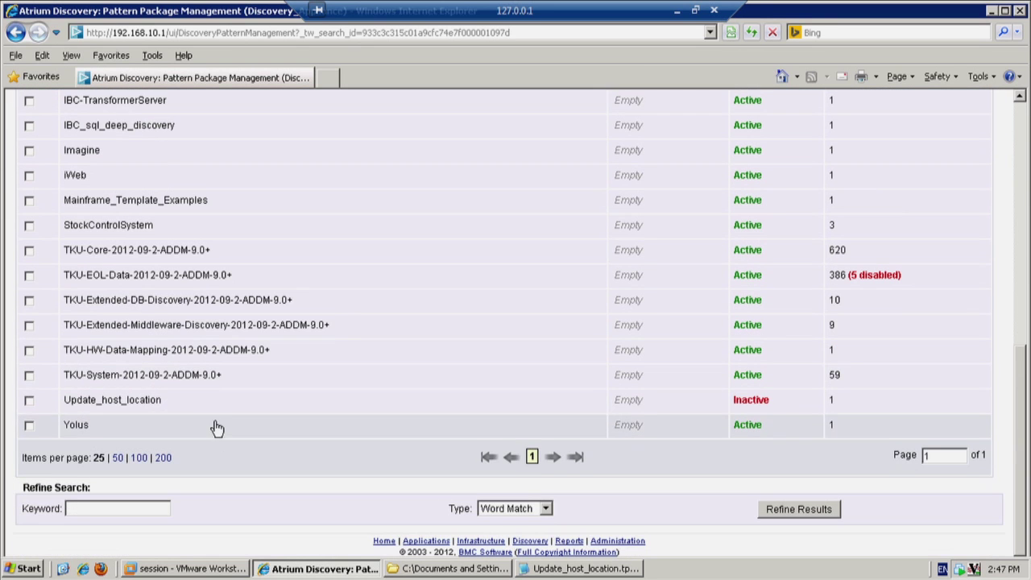
{"action": "left_click", "coordinate": [29, 400]}
{"action": "scroll", "coordinate": [306, 360], "scroll_direction": "up", "scroll_amount": 5}
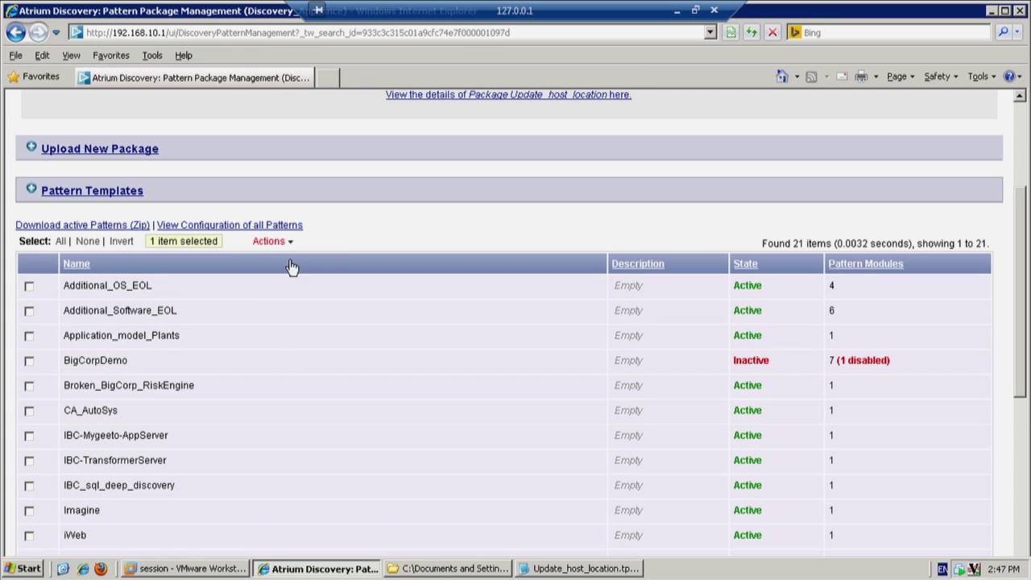
{"action": "scroll", "coordinate": [278, 368], "scroll_direction": "down", "scroll_amount": 5}
- Open the Update_host_location package and its related HostLocationTemplate pattern module
{"action": "left_click", "coordinate": [95, 400]}
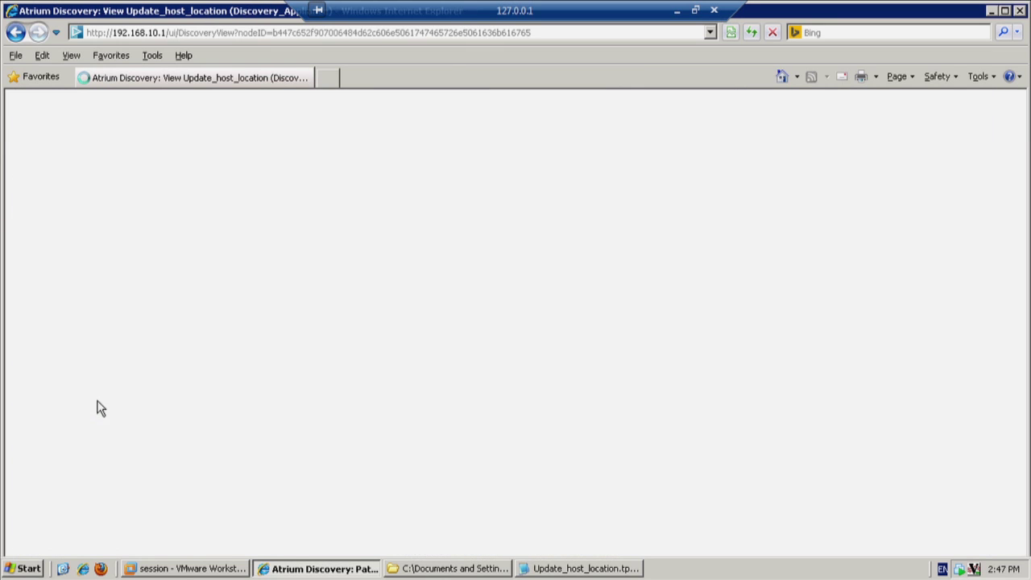
{"action": "left_click", "coordinate": [276, 335]}
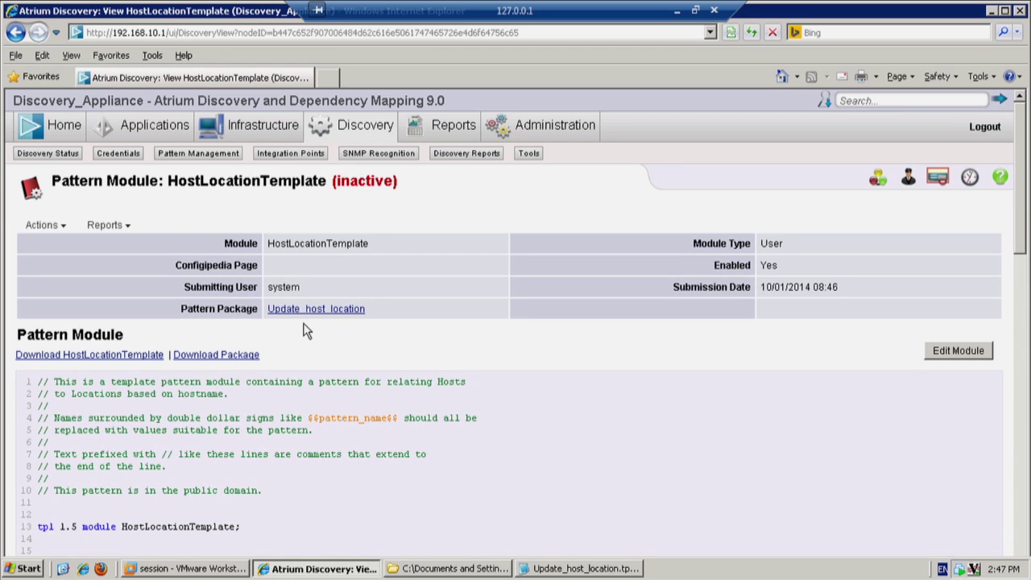
{"action": "left_click", "coordinate": [307, 313]}
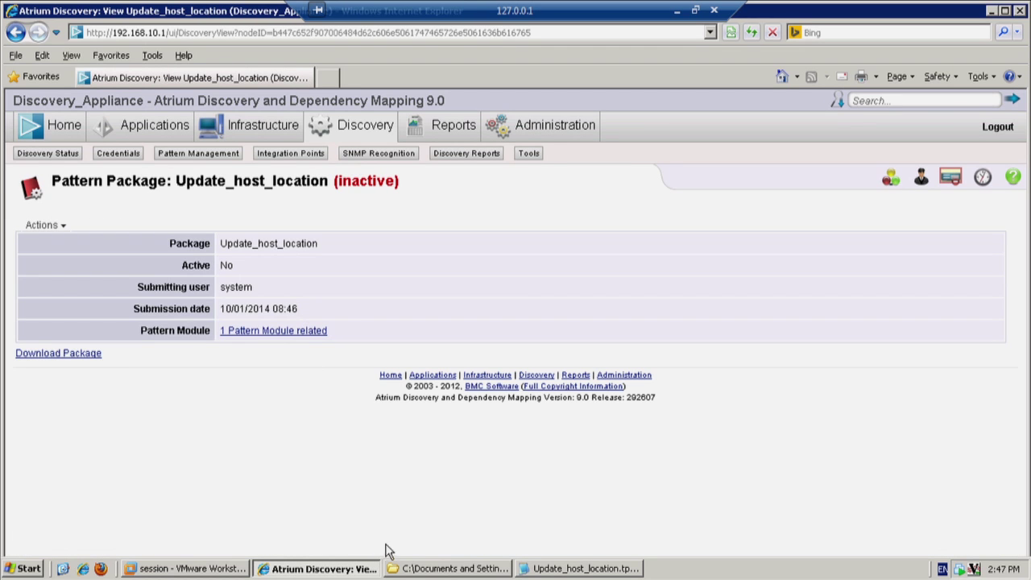
{"action": "left_click", "coordinate": [282, 332]}
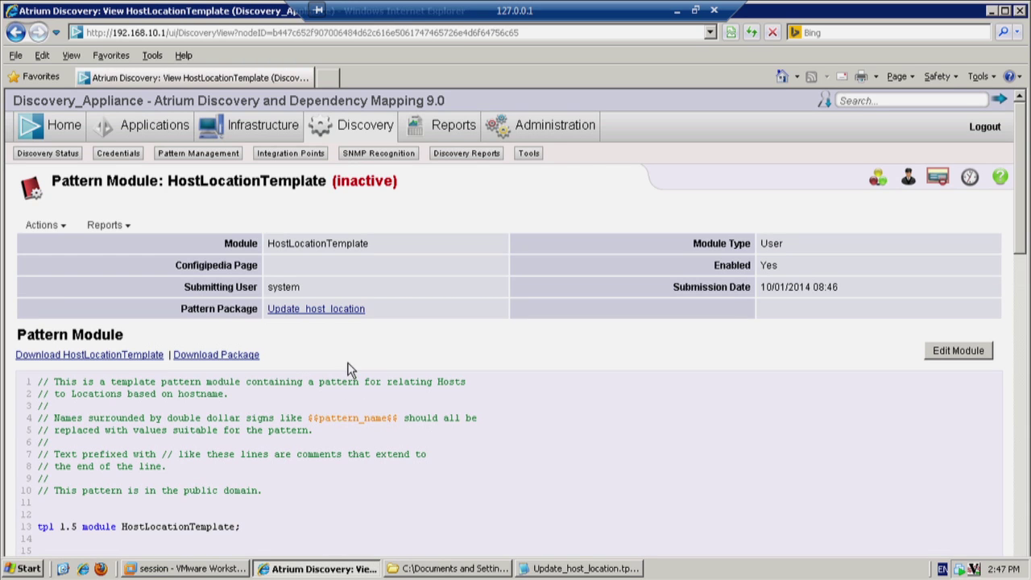
{"action": "double_click", "coordinate": [315, 316]}
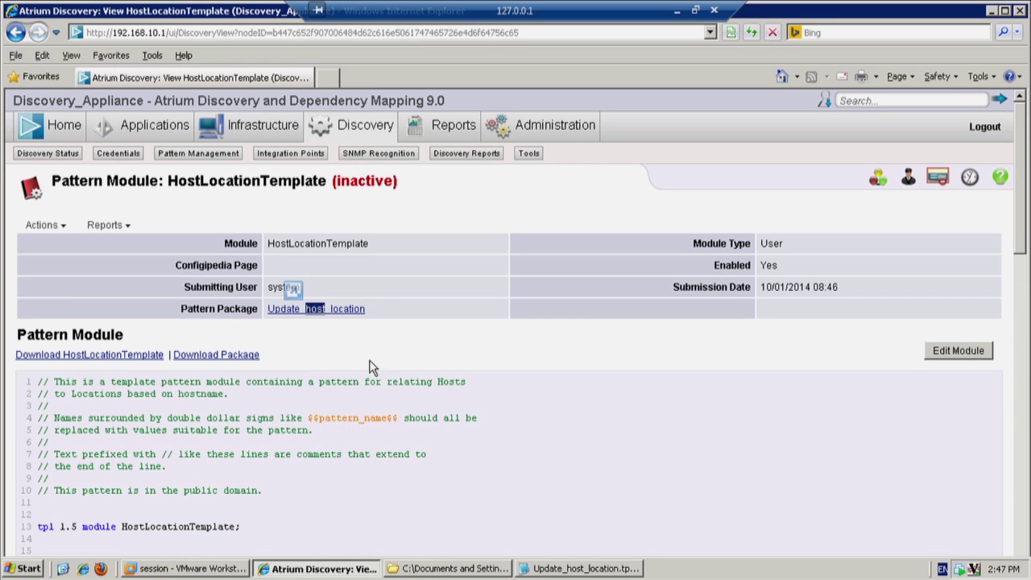
{"action": "left_click", "coordinate": [343, 311]}
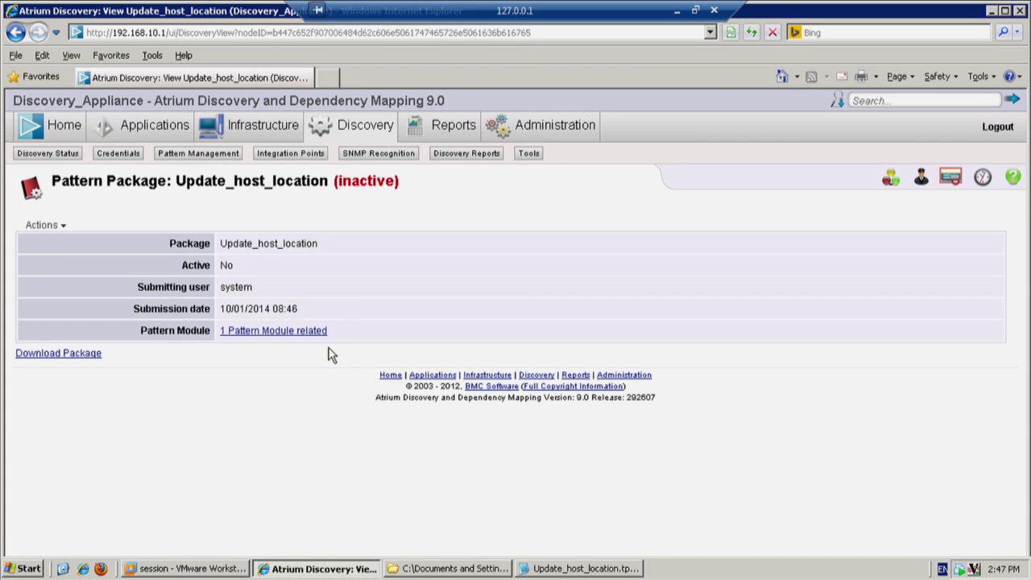
{"action": "left_click", "coordinate": [299, 334]}
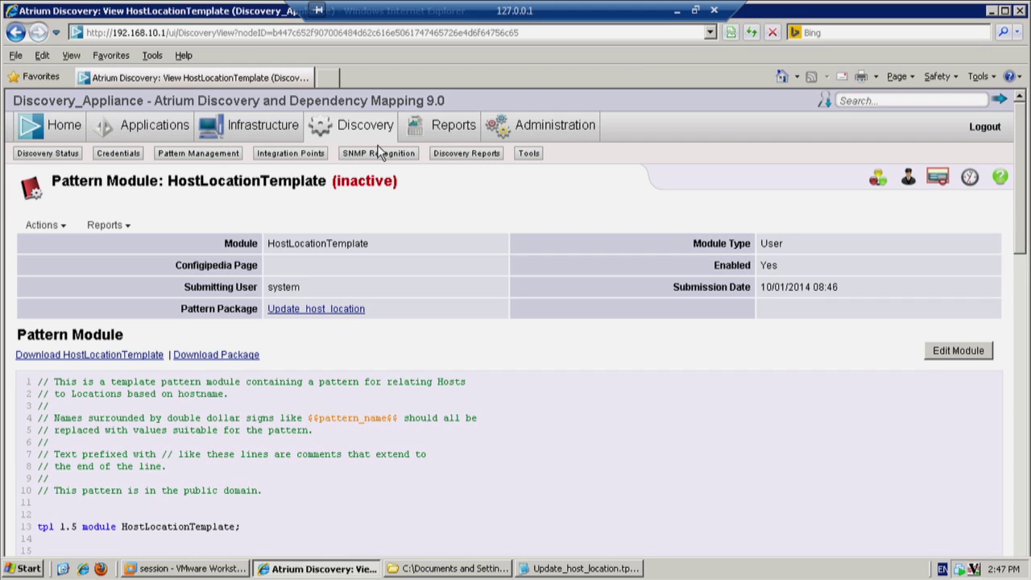
- Mark Update_host_location, choose Actions > Activate, and commit all listed changes
{"action": "left_click", "coordinate": [202, 154]}
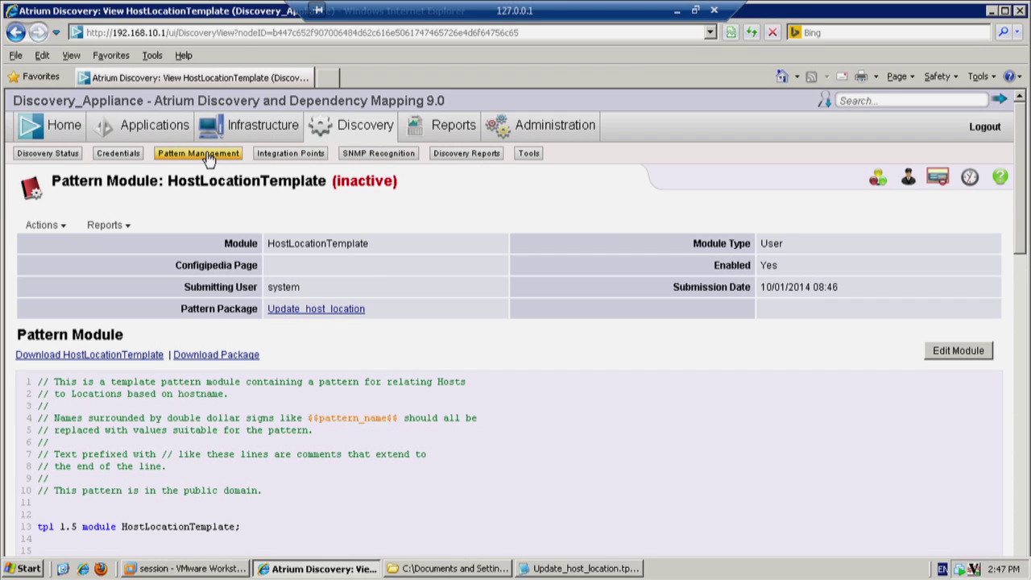
{"action": "scroll", "coordinate": [145, 394], "scroll_direction": "down", "scroll_amount": 5}
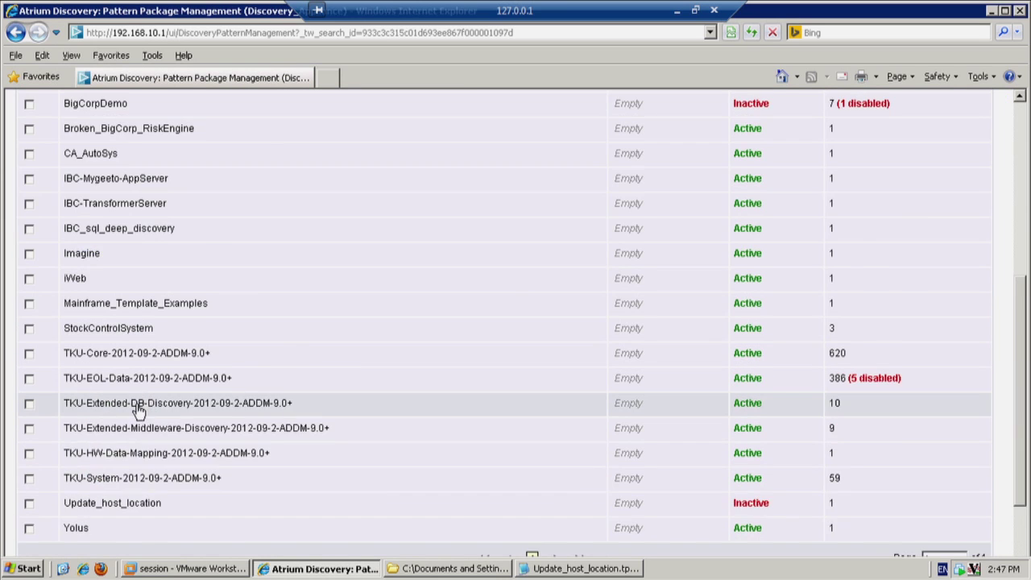
{"action": "left_click", "coordinate": [31, 435]}
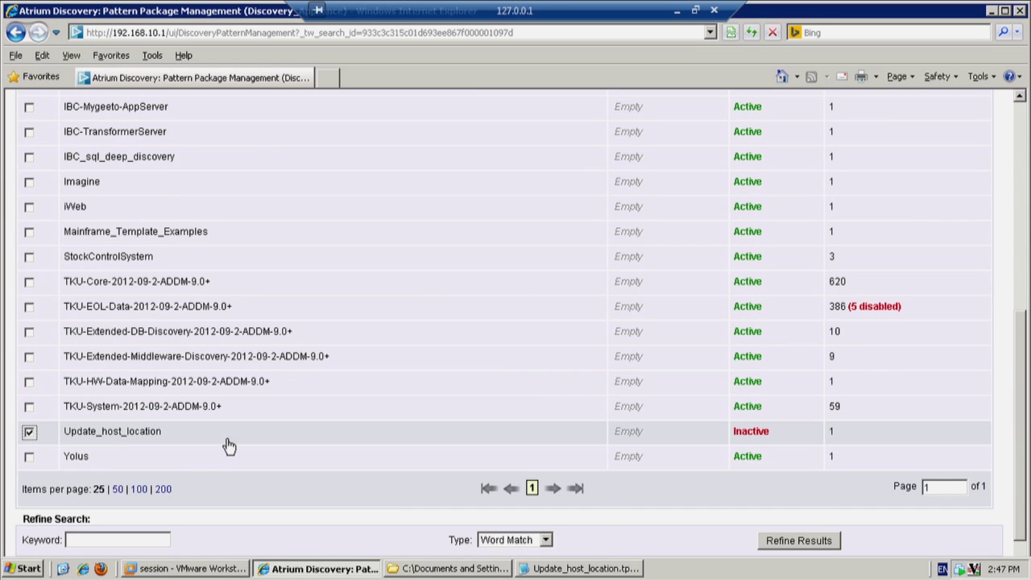
{"action": "scroll", "coordinate": [518, 272], "scroll_direction": "up", "scroll_amount": 5}
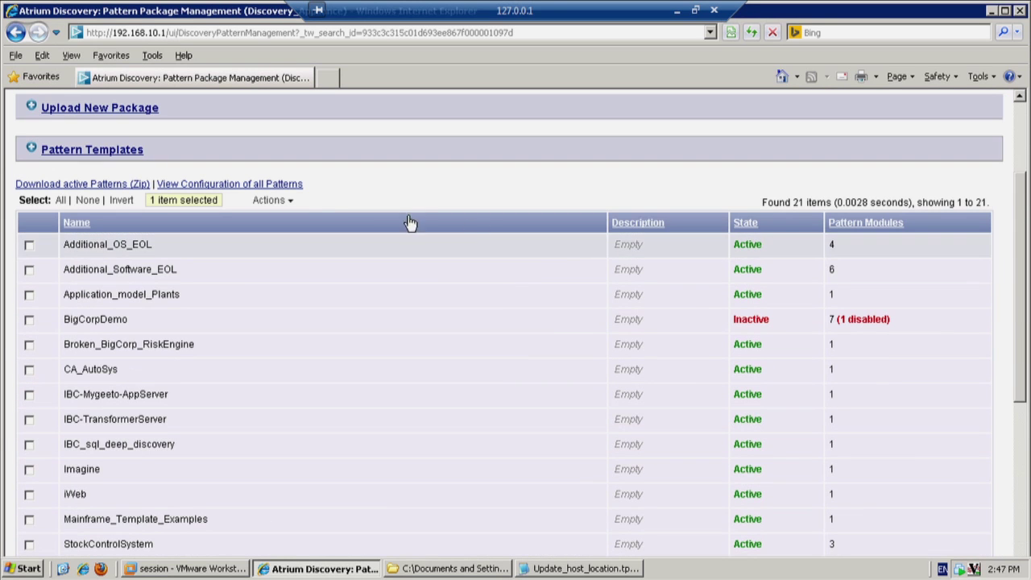
{"action": "left_click", "coordinate": [270, 200]}
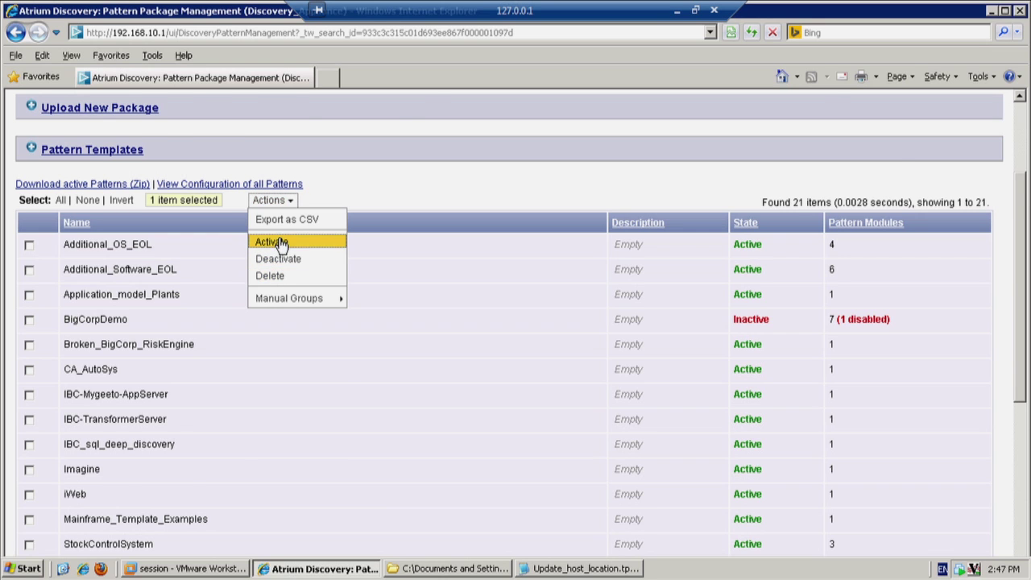
{"action": "left_click", "coordinate": [278, 242]}
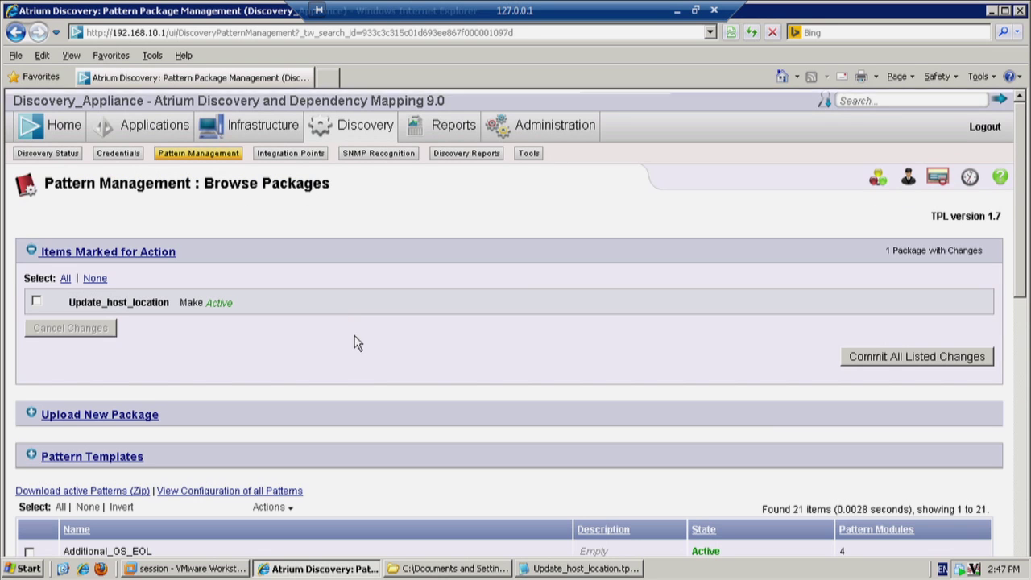
{"action": "left_click", "coordinate": [897, 357]}
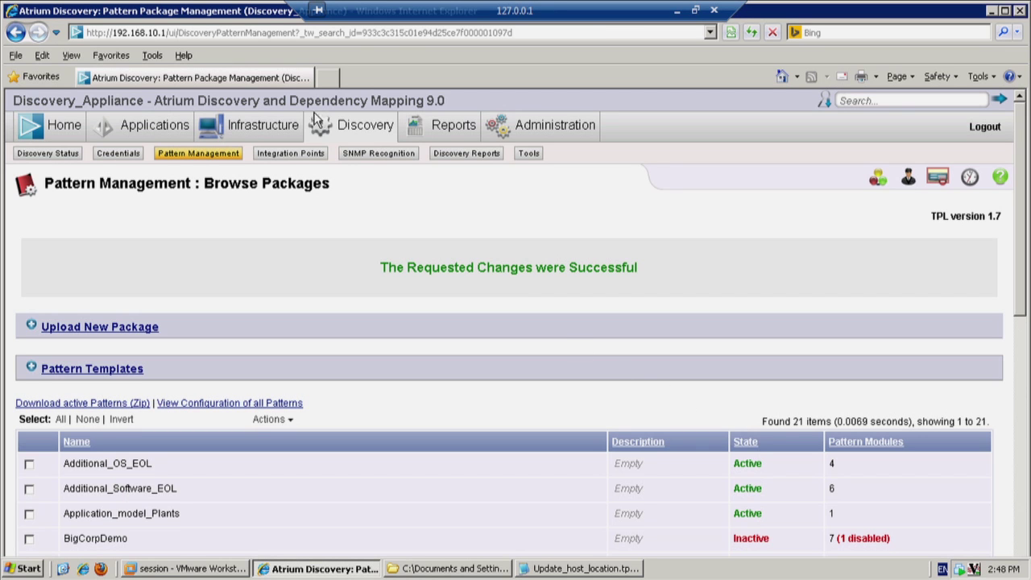
- From the pattern package list, drill into Update_host_location's HostLocationTemplate module and open HostLocationTemplate.HostToLocation
{"action": "left_click", "coordinate": [370, 129]}
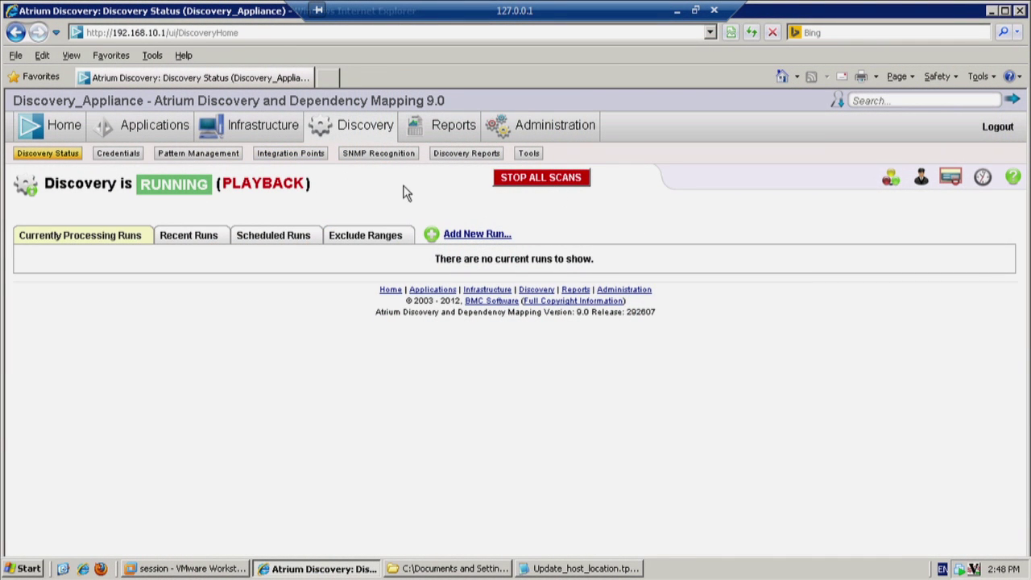
{"action": "left_click", "coordinate": [231, 161]}
{"action": "scroll", "coordinate": [215, 309], "scroll_direction": "down", "scroll_amount": 10}
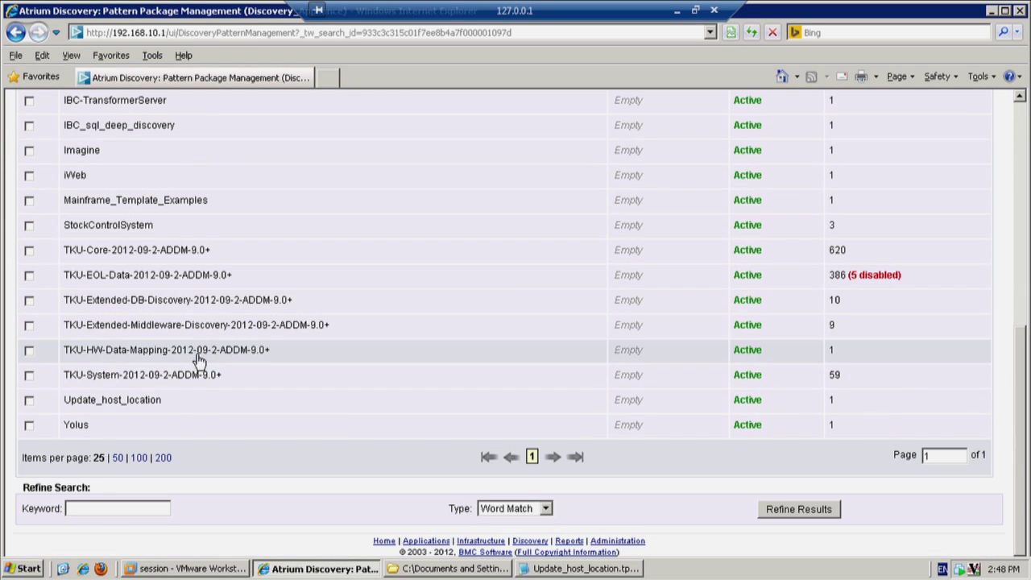
{"action": "left_click", "coordinate": [114, 400]}
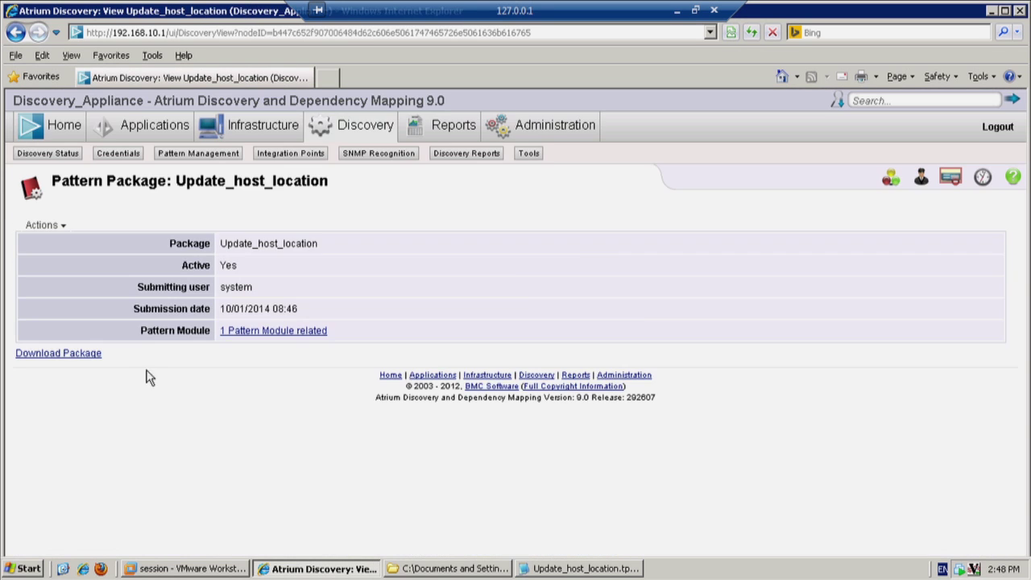
{"action": "left_click", "coordinate": [268, 334]}
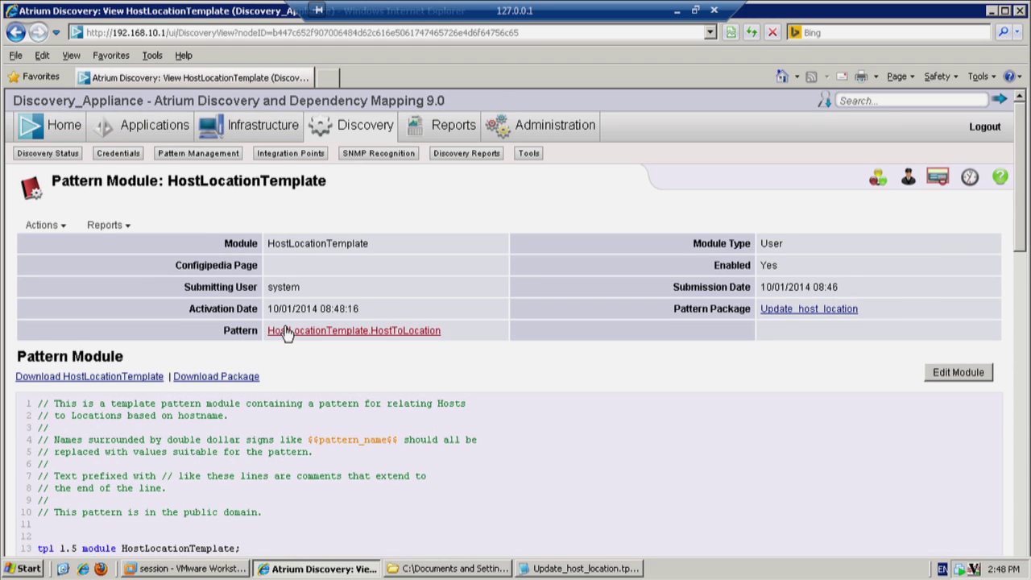
{"action": "left_click", "coordinate": [288, 333]}
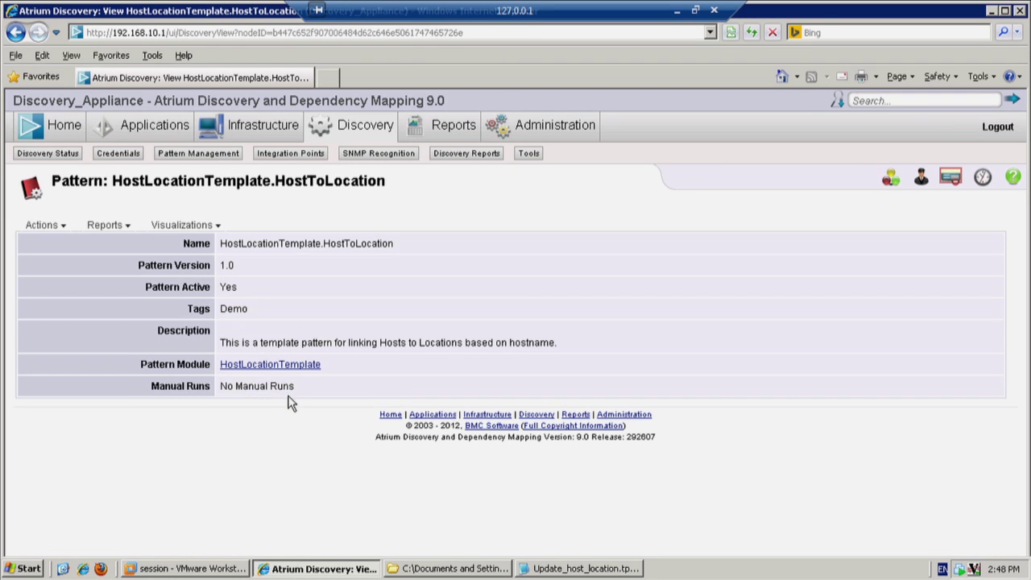
- Run HostToLocation against the 34-host update_host_location group and list all hosts meeting the trigger conditions
{"action": "left_click", "coordinate": [68, 230]}
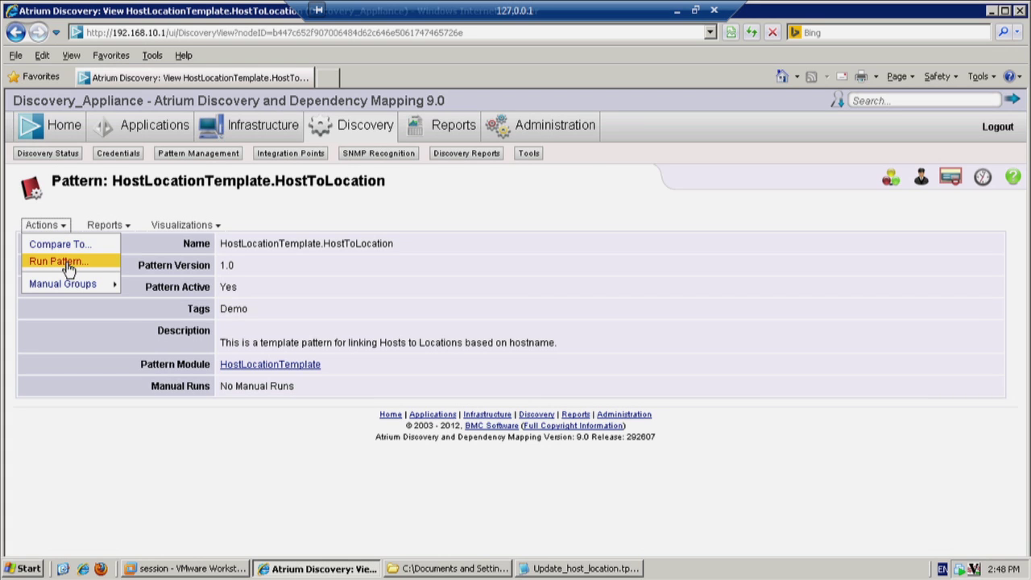
{"action": "left_click", "coordinate": [68, 264]}
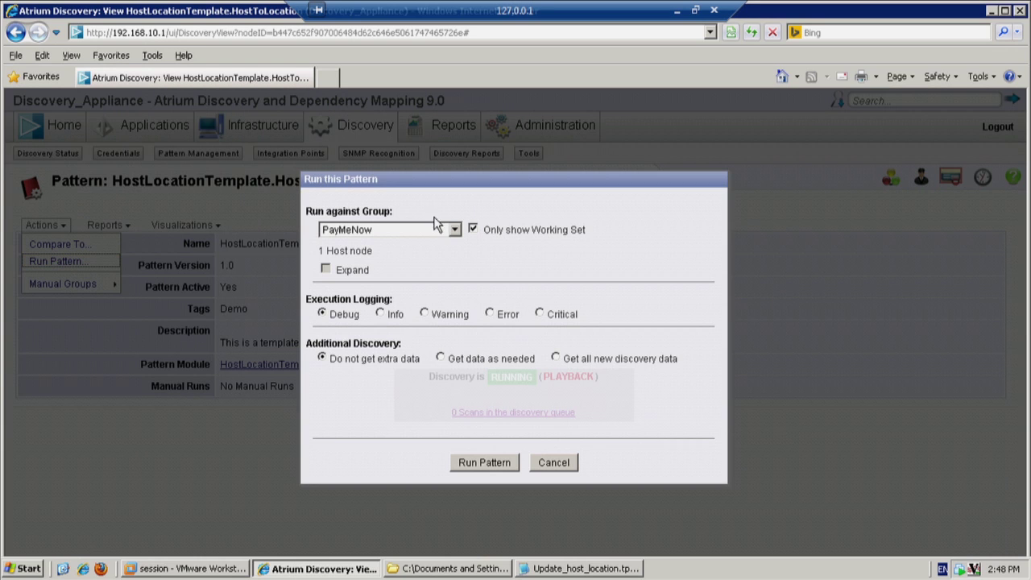
{"action": "left_click", "coordinate": [459, 231]}
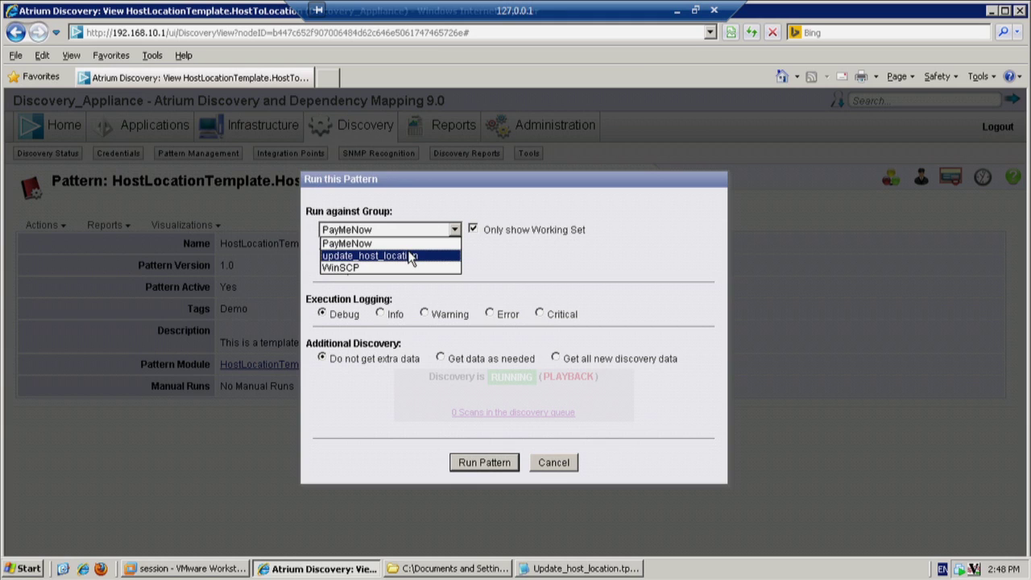
{"action": "left_click", "coordinate": [409, 256]}
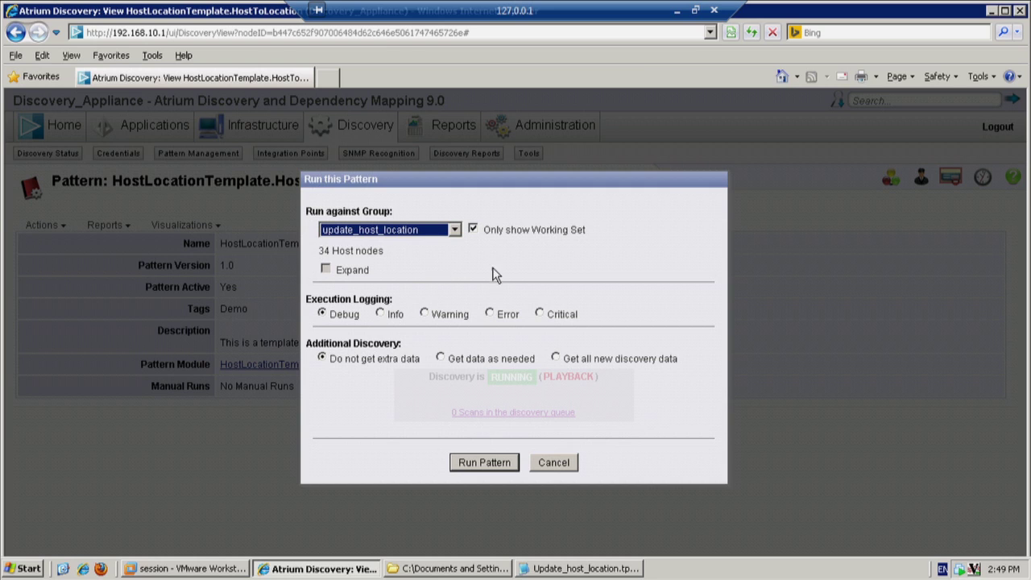
{"action": "left_click", "coordinate": [486, 464]}
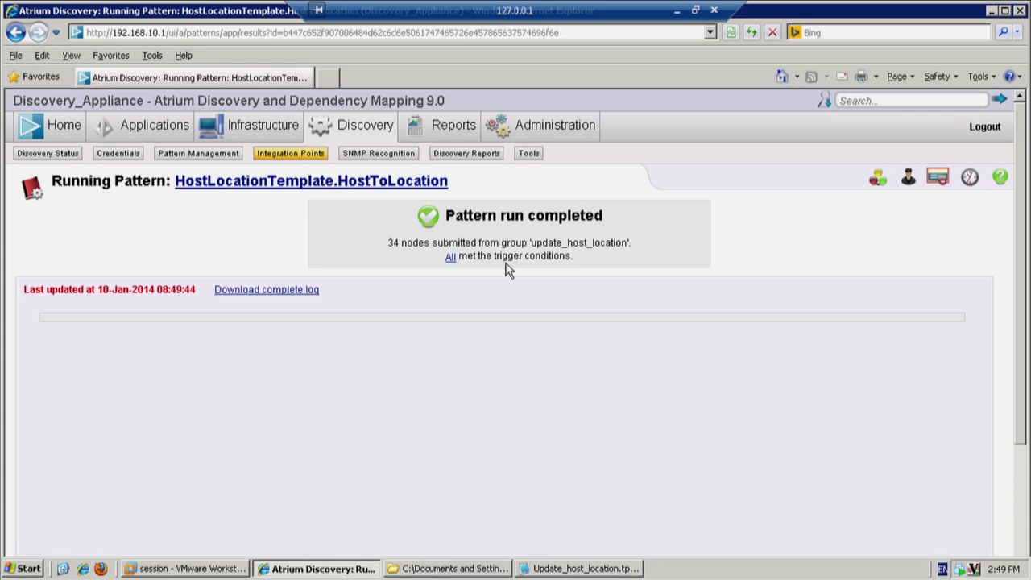
{"action": "left_click", "coordinate": [452, 258]}
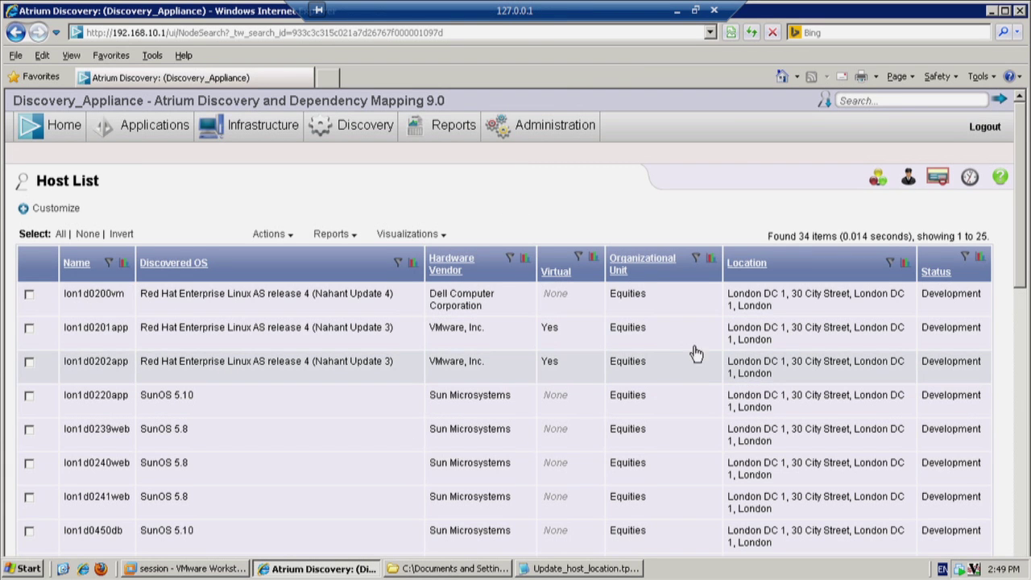
- Filter the Host List's Name column to show only the two lon2u4103web hosts
{"action": "left_click", "coordinate": [110, 266]}
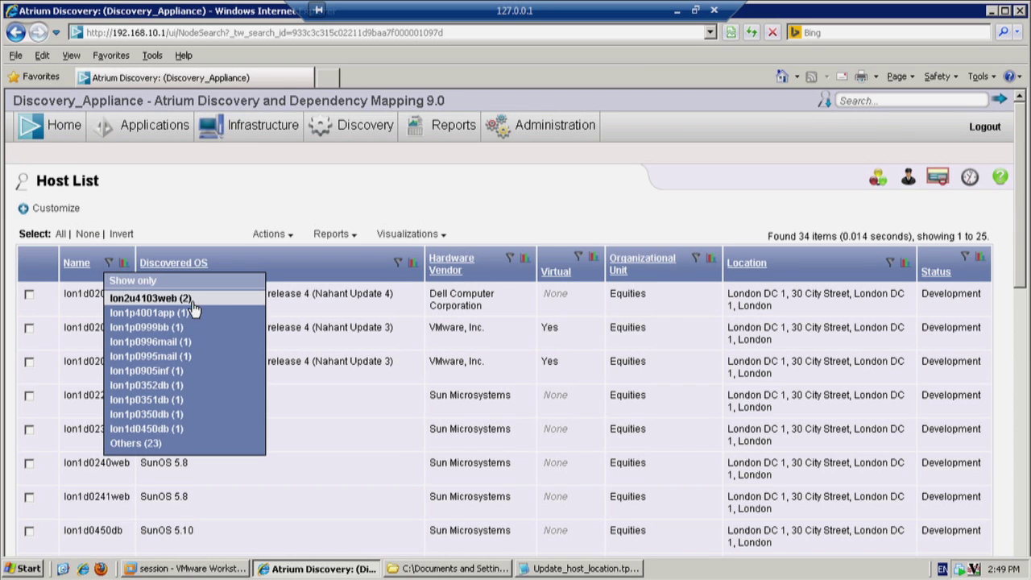
{"action": "left_click", "coordinate": [187, 301]}
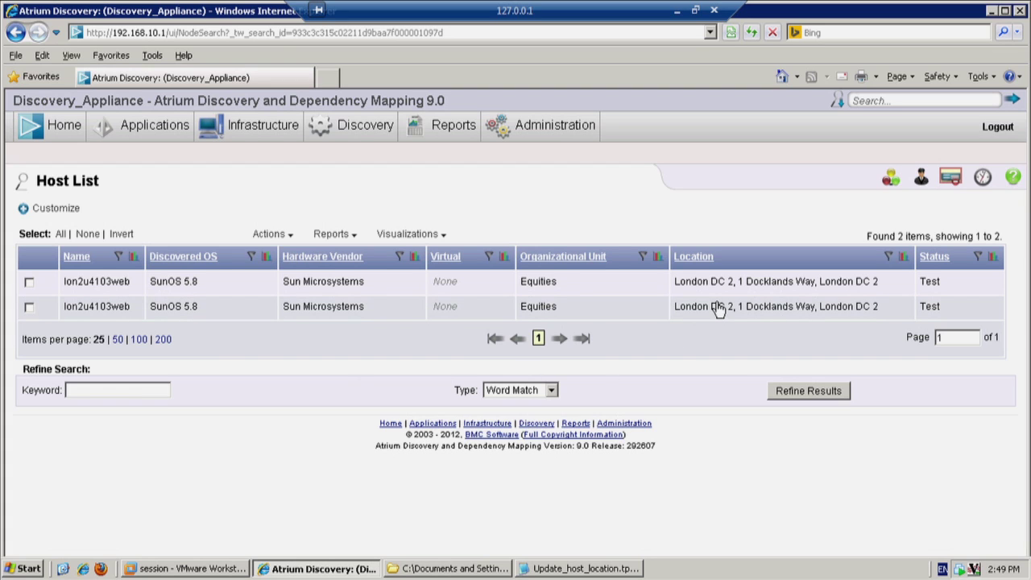